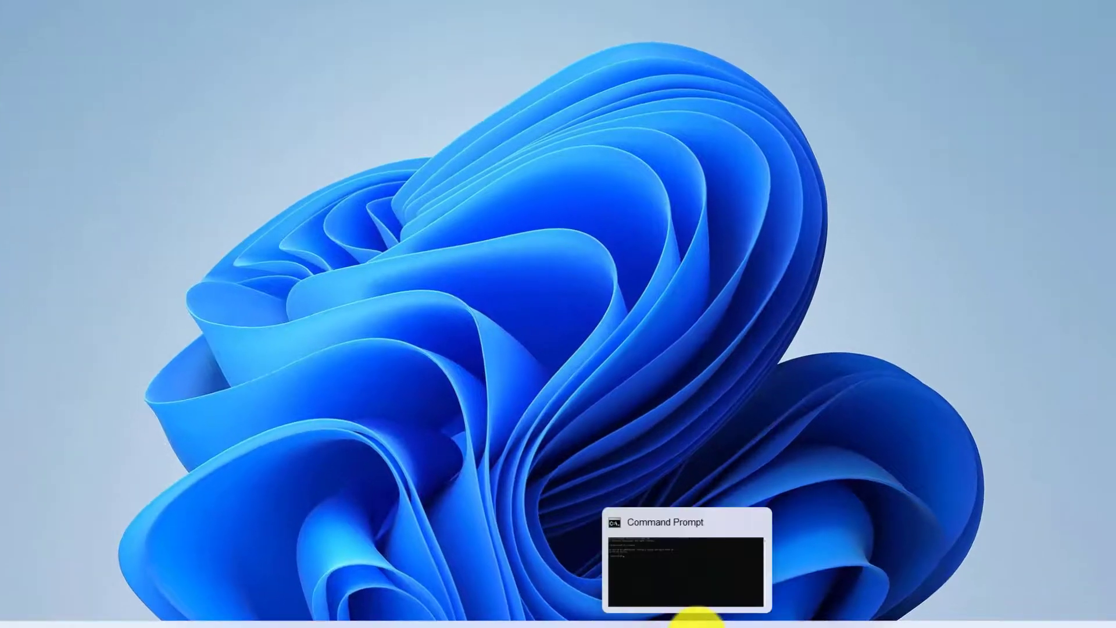
pyautogui.click(685, 611)
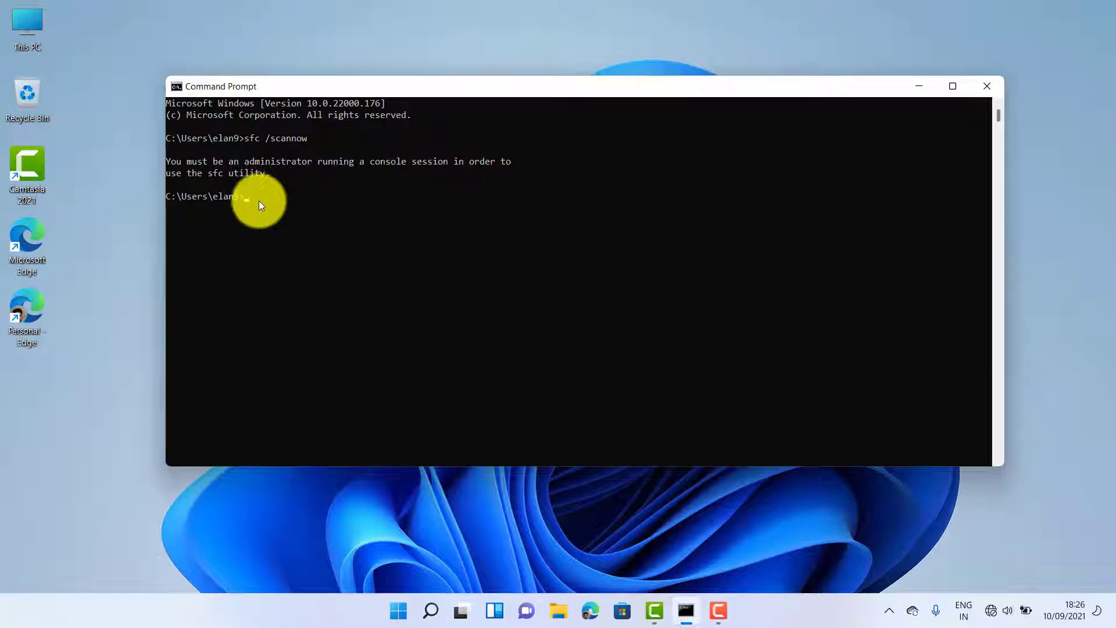
# - Close the failing Command Prompt, search 'cmd', and open the Command Prompt shortcut's file location
pyautogui.click(989, 88)
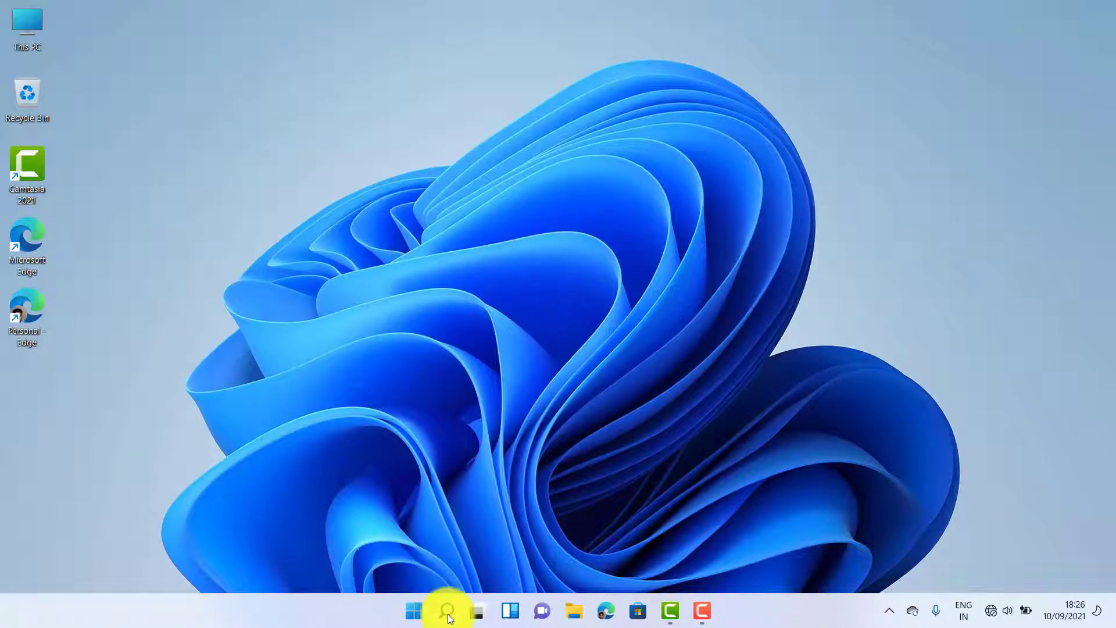
pyautogui.click(447, 615)
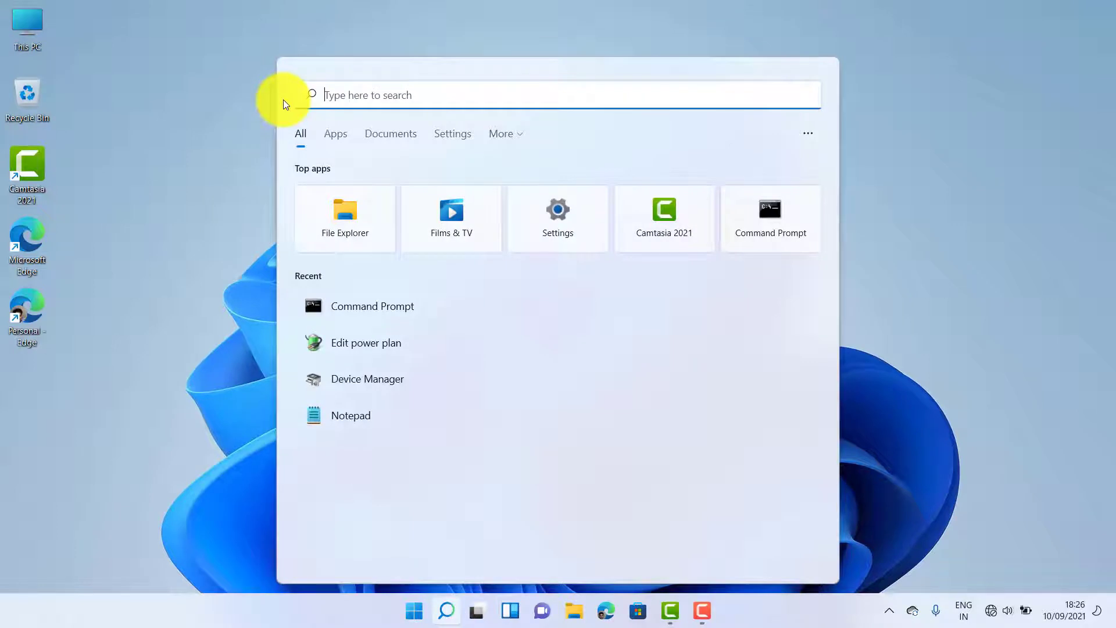
pyautogui.write('cmd')
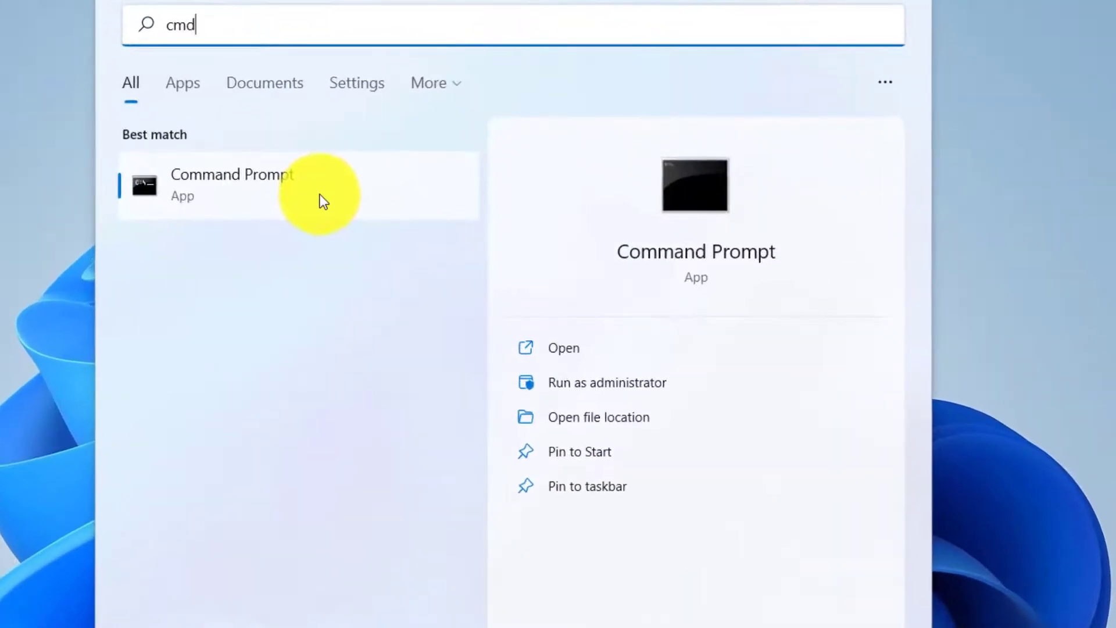
pyautogui.rightClick(280, 196)
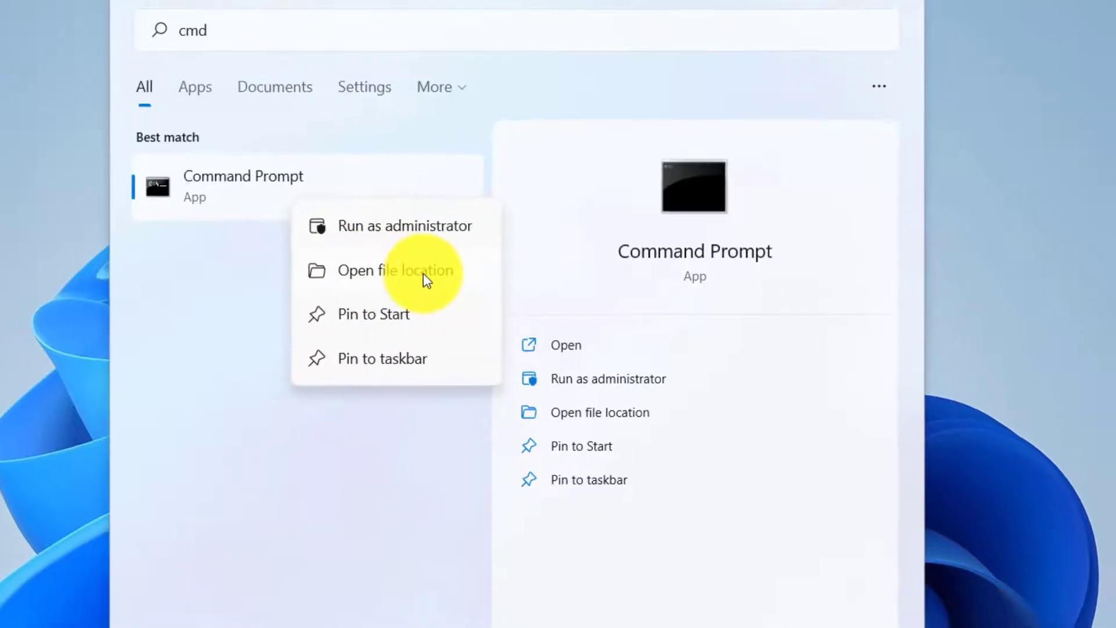
pyautogui.click(423, 273)
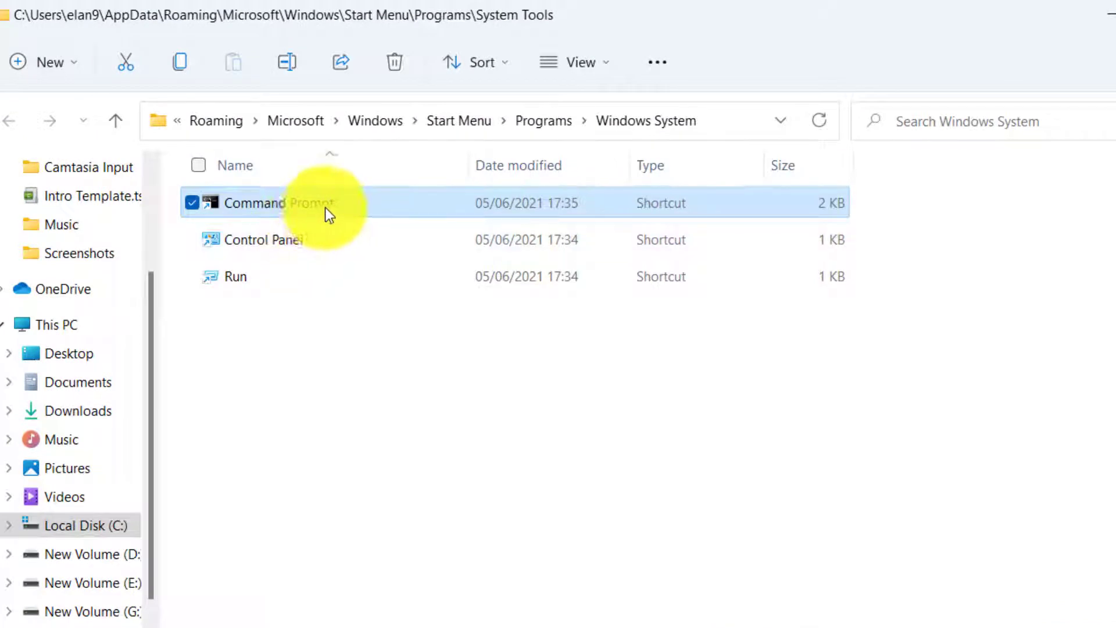
# - Send the Command Prompt shortcut to the desktop with Send to > Desktop (create shortcut)
pyautogui.rightClick(369, 206)
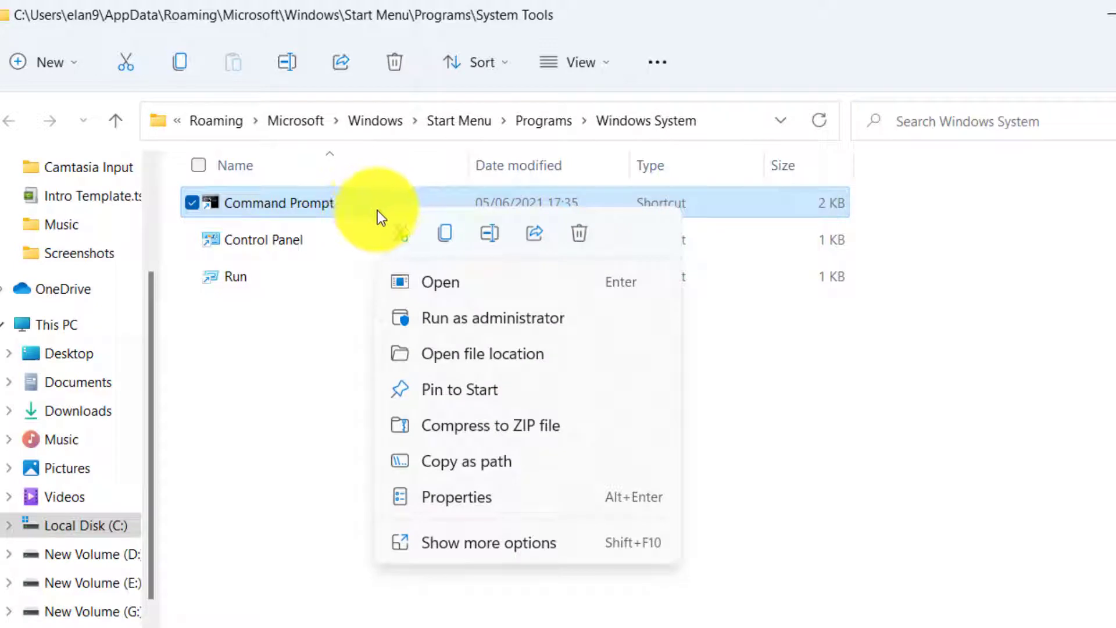
pyautogui.click(470, 542)
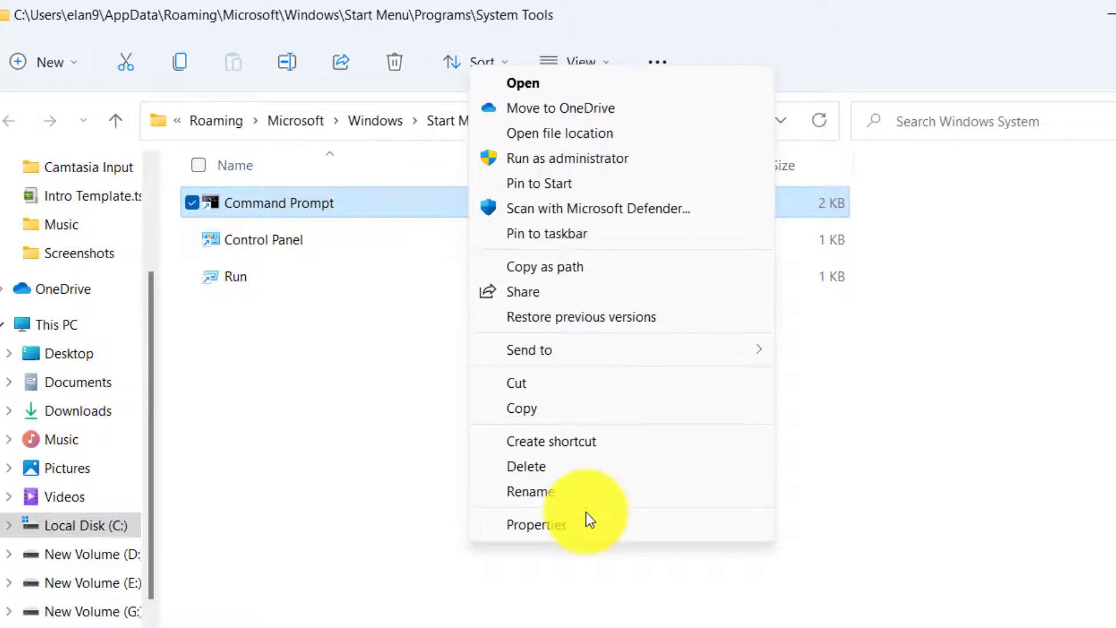
pyautogui.rightClick(391, 204)
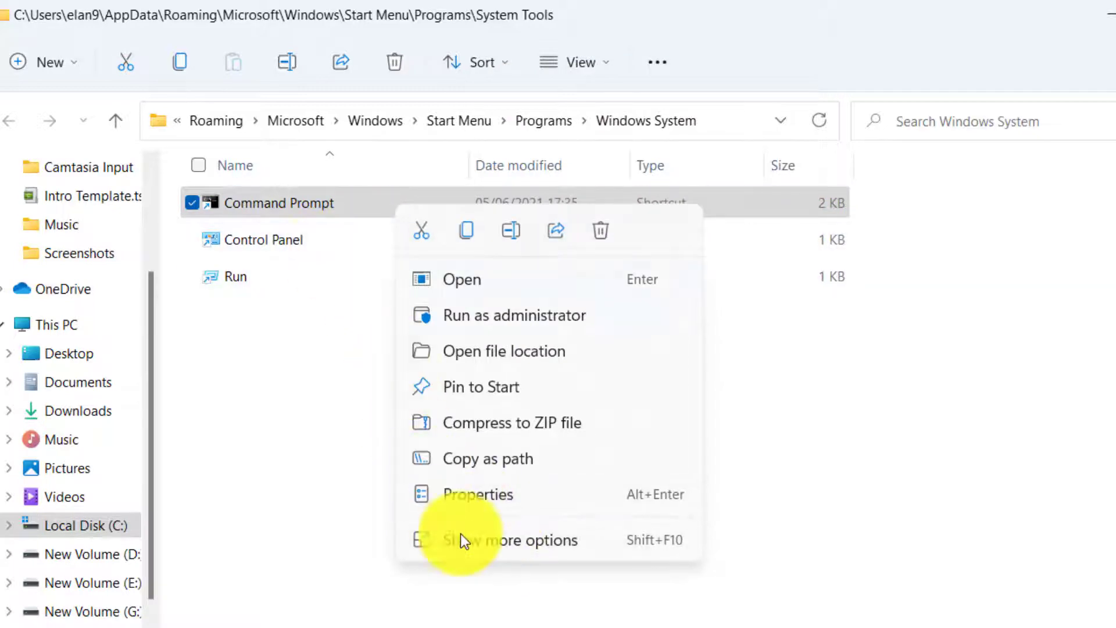
pyautogui.click(487, 544)
pyautogui.moveTo(558, 351)
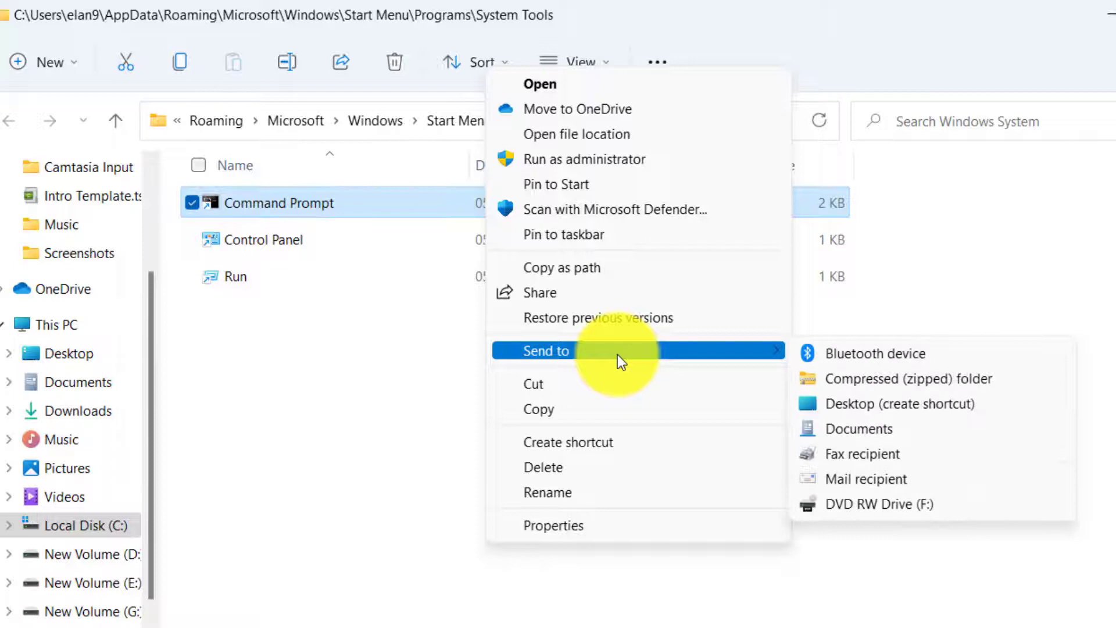
pyautogui.click(863, 406)
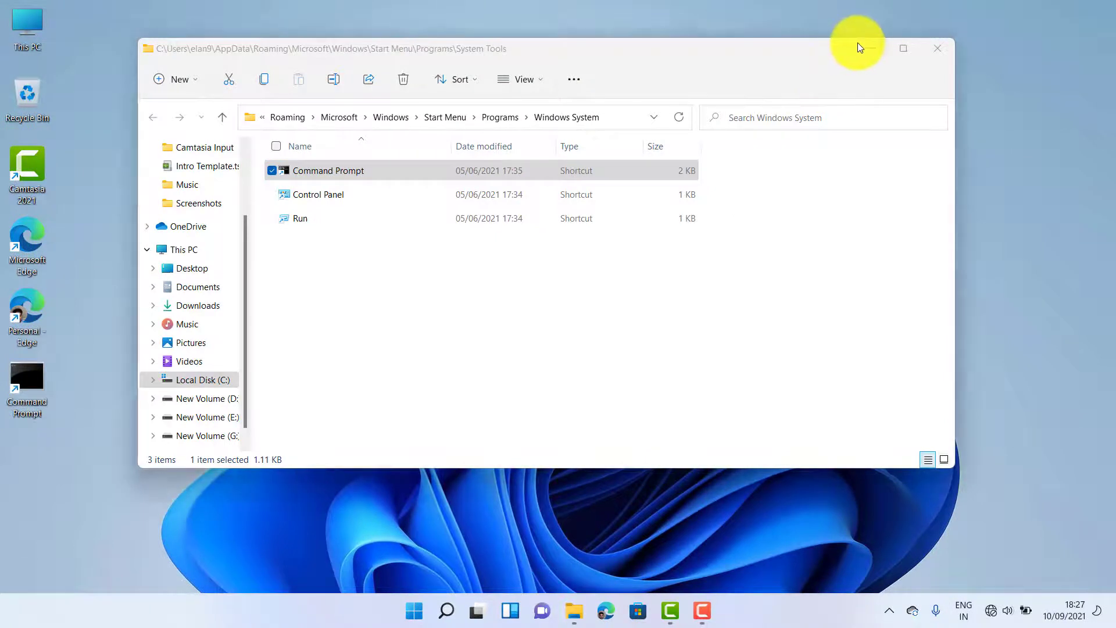
# - Tick Run as administrator in the desktop Command Prompt shortcut's Advanced properties
pyautogui.click(864, 47)
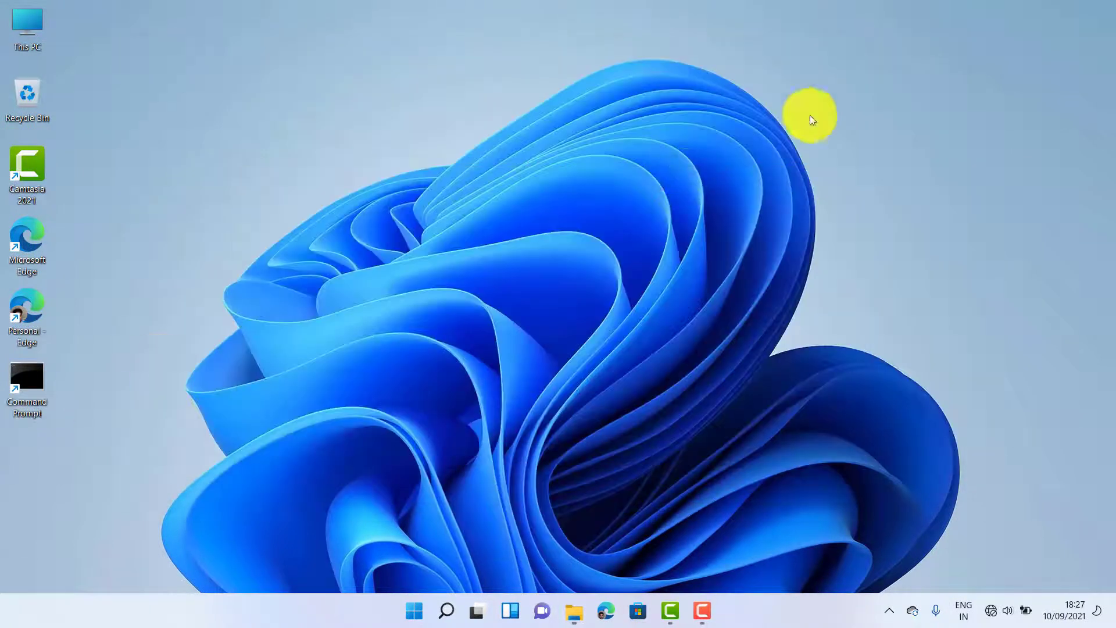
pyautogui.rightClick(41, 386)
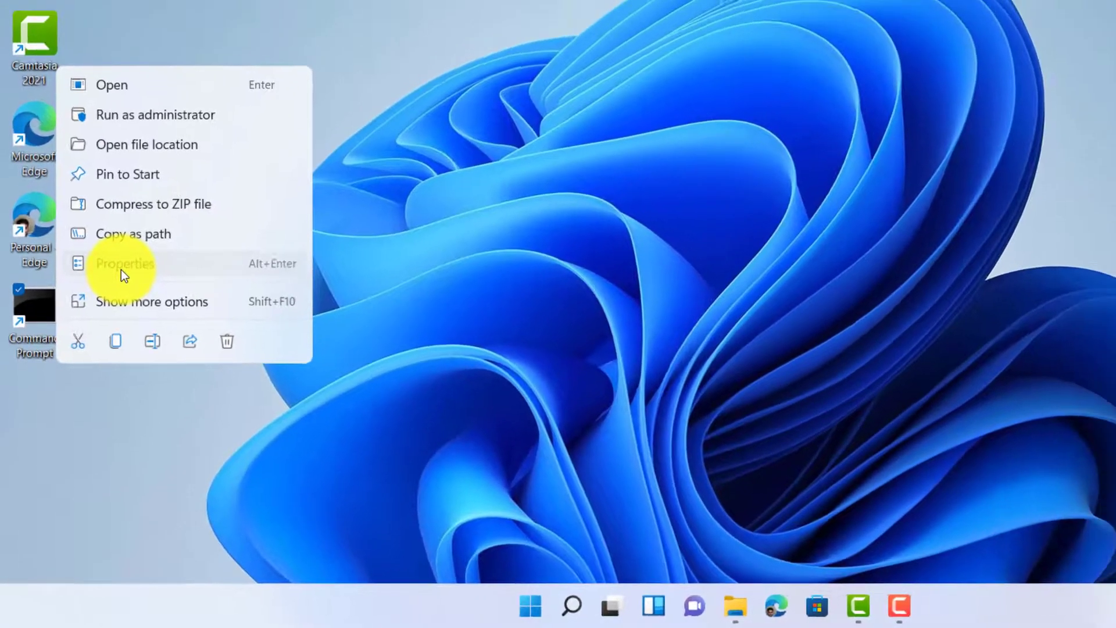
pyautogui.click(125, 248)
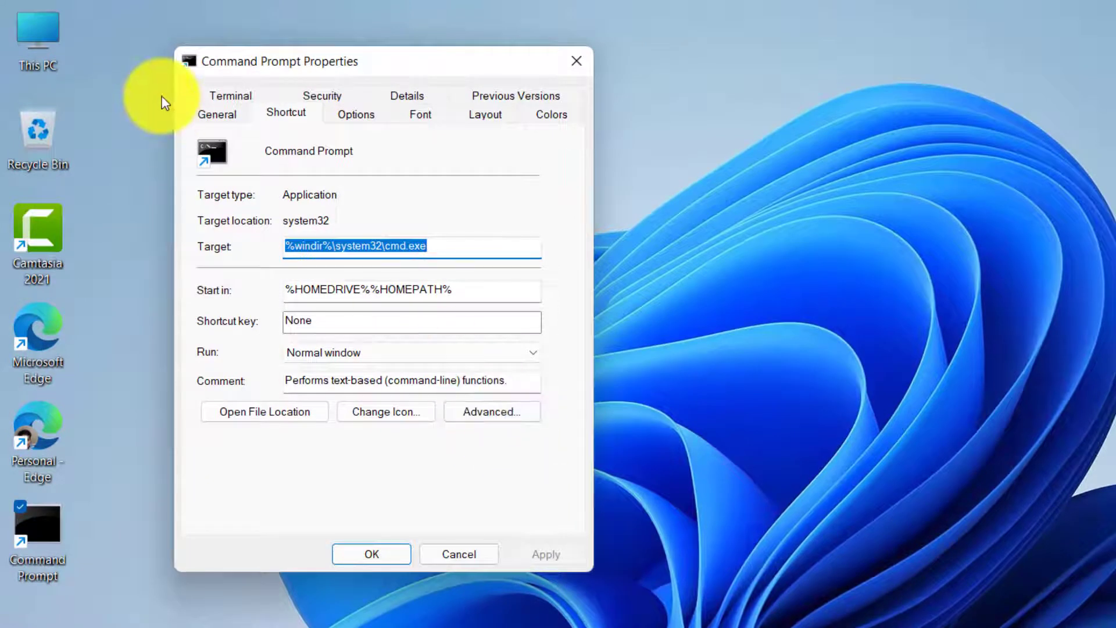
pyautogui.click(511, 419)
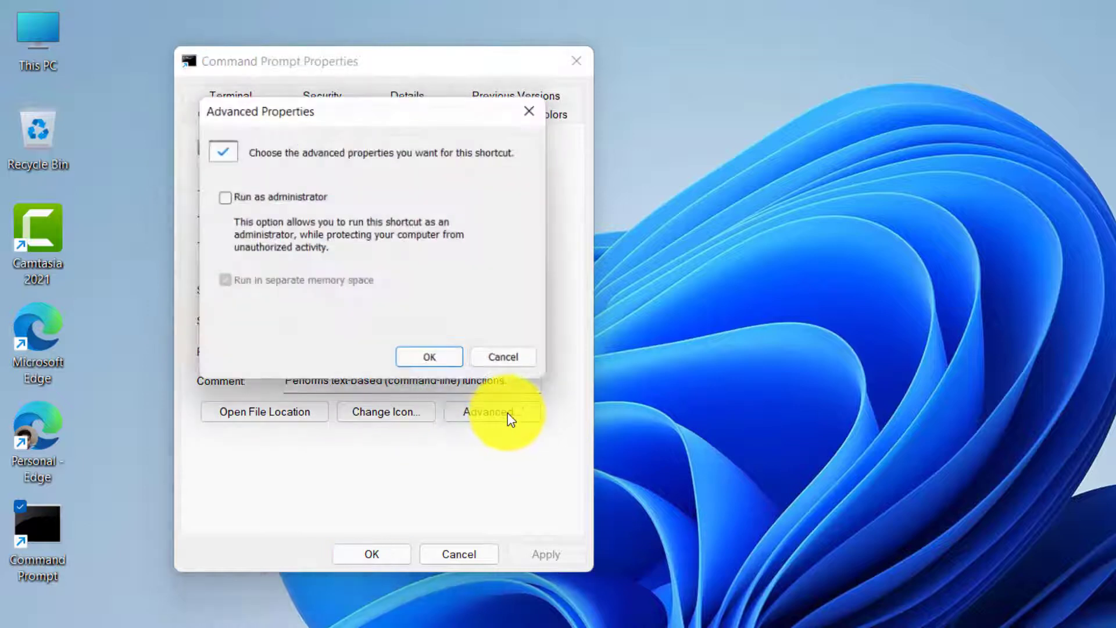
pyautogui.click(223, 198)
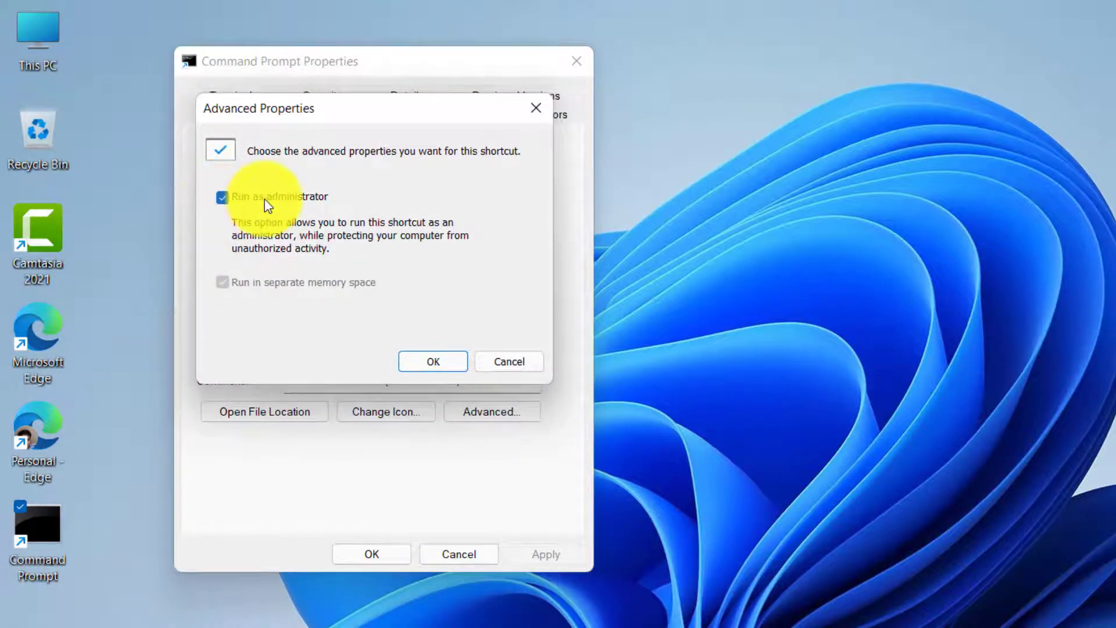
pyautogui.click(436, 365)
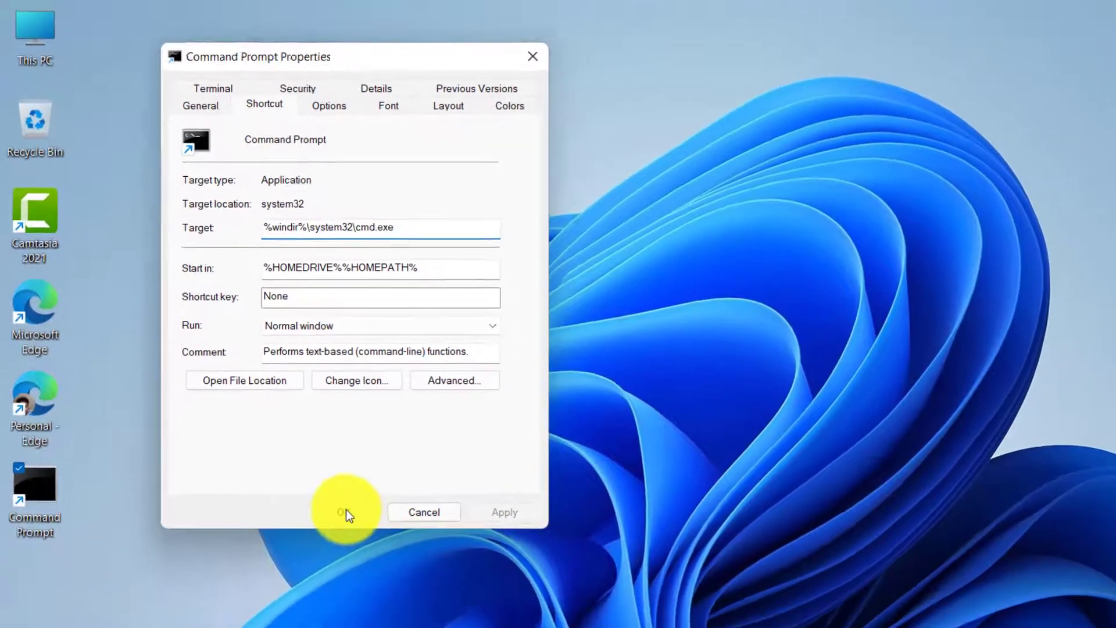
# - Save the shortcut properties, then launch Command Prompt as administrator from a 'cmd' search
pyautogui.click(383, 553)
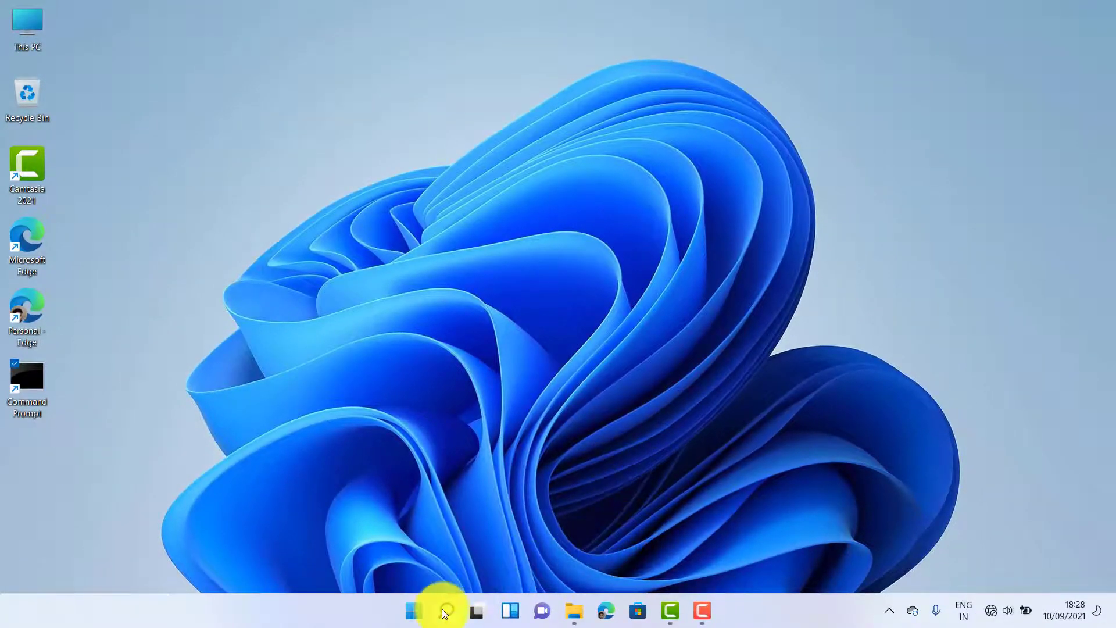
pyautogui.click(444, 611)
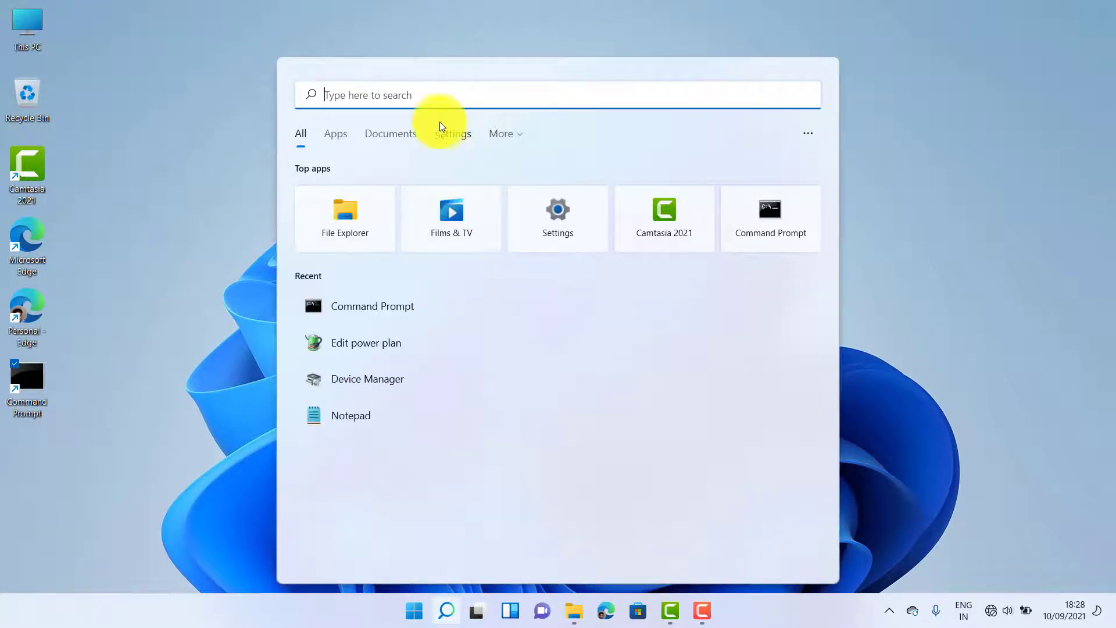
pyautogui.write('c')
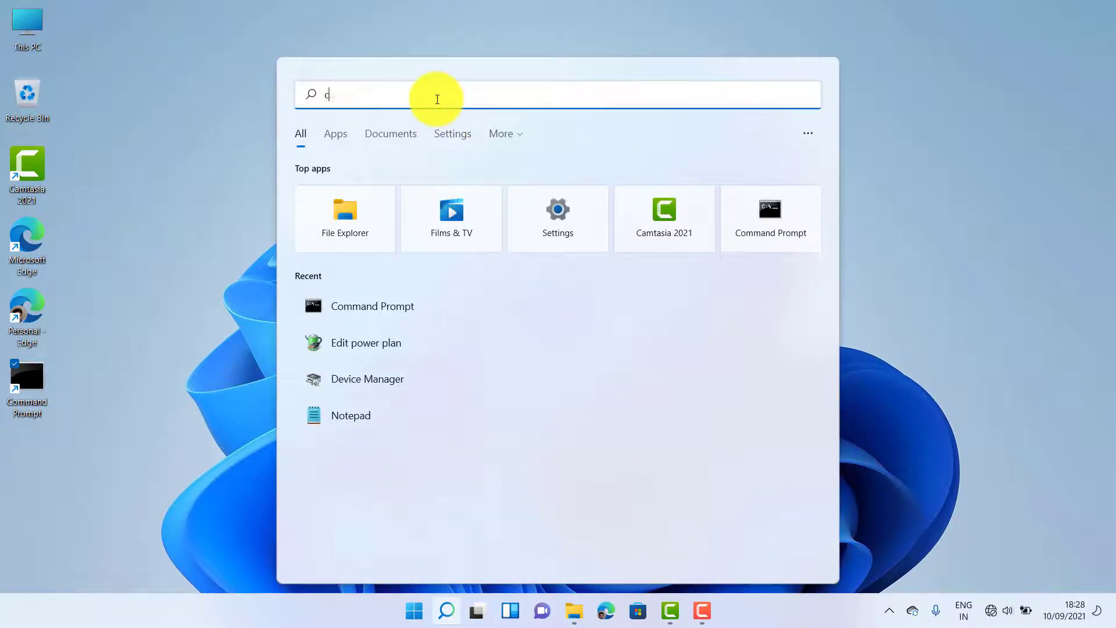
pyautogui.write('md')
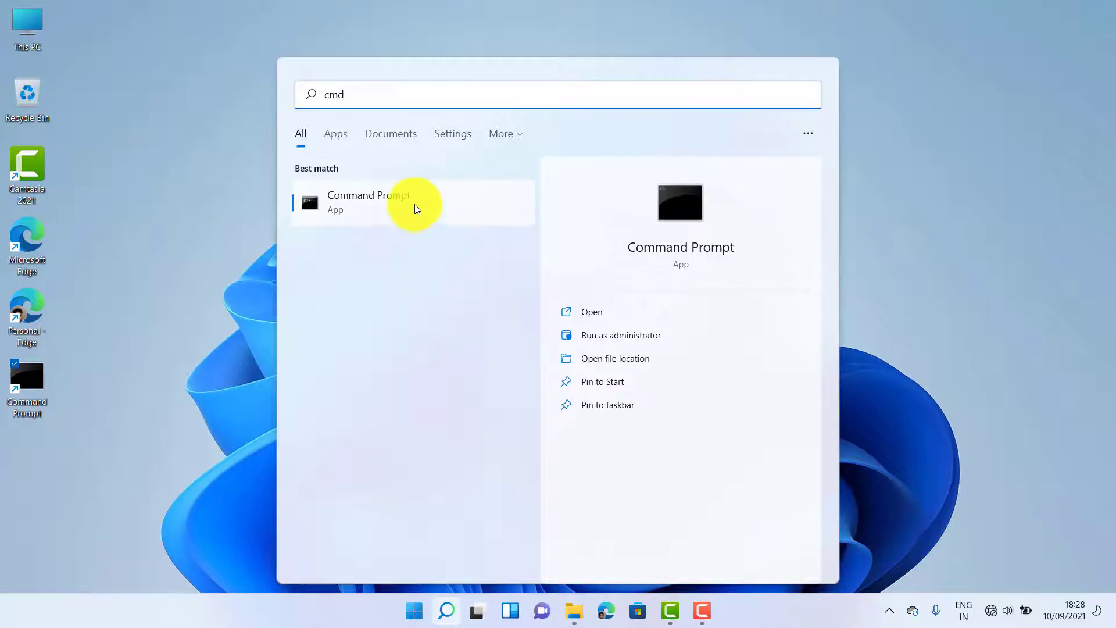
pyautogui.rightClick(420, 205)
pyautogui.click(461, 225)
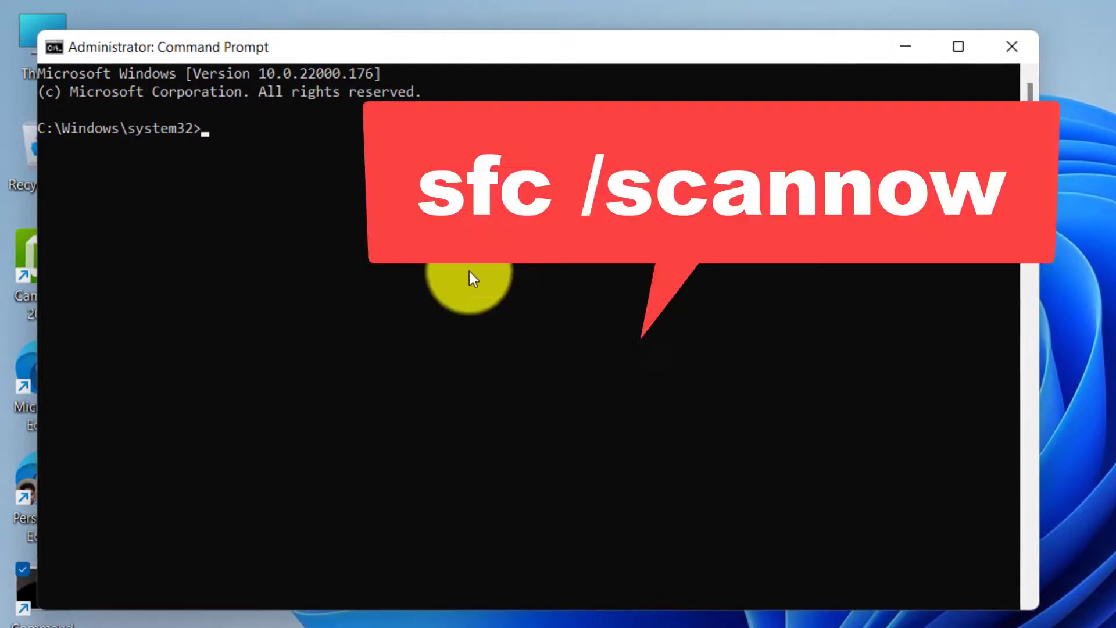
pyautogui.write('sfc ')
pyautogui.write('/')
pyautogui.write('scnnow')
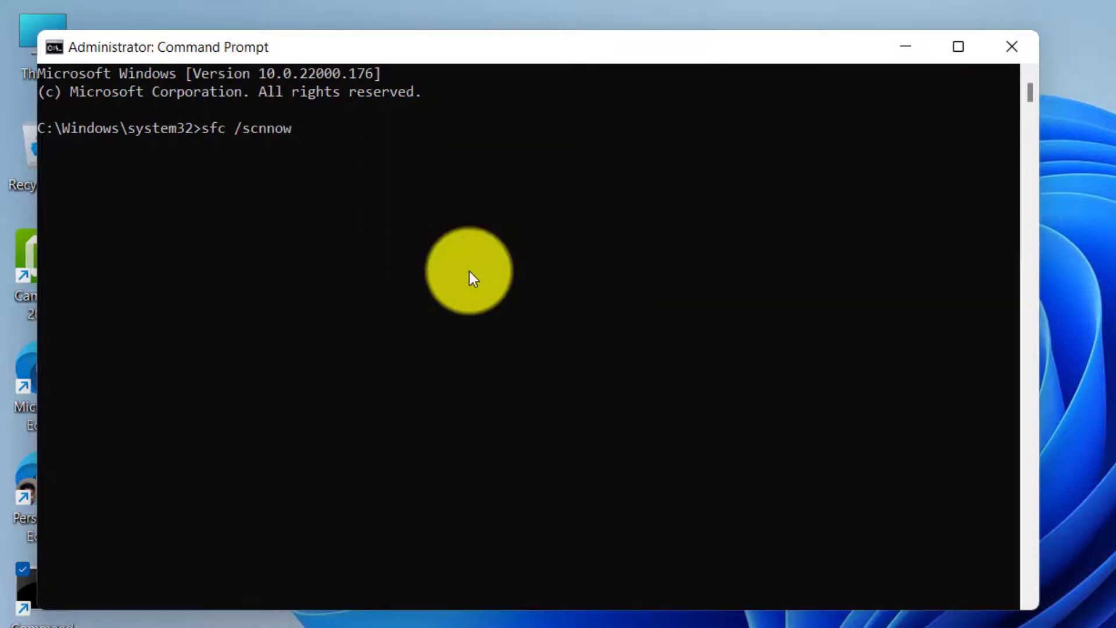
# - Run 'sfc /scnnow' in the admin console to show usage help, then move the window
pyautogui.press('Return')
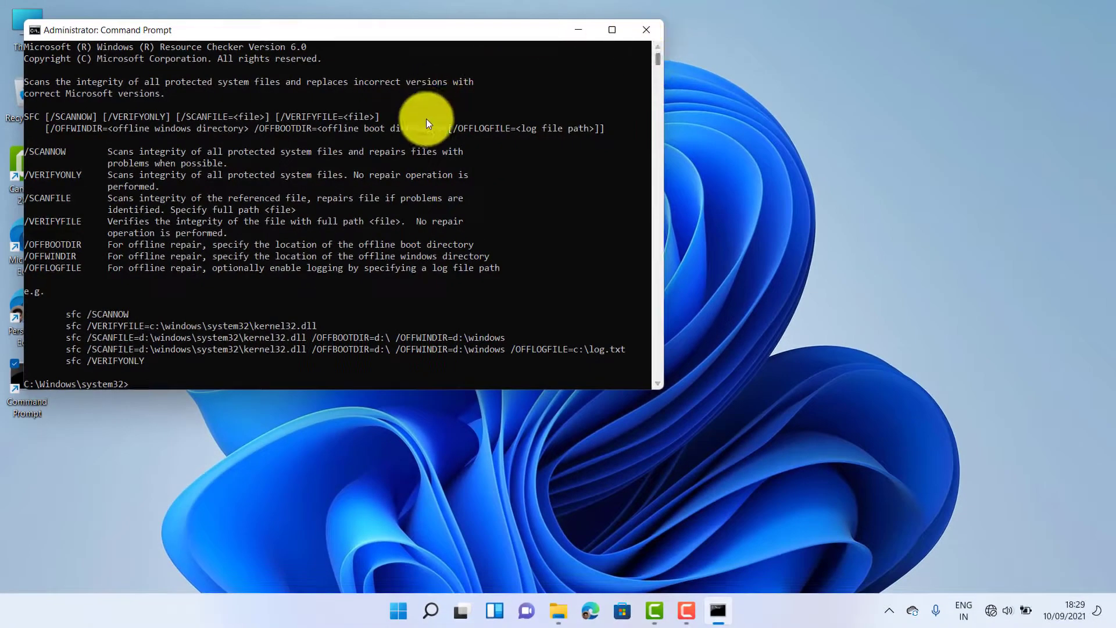
pyautogui.scroll(2, 426, 123)
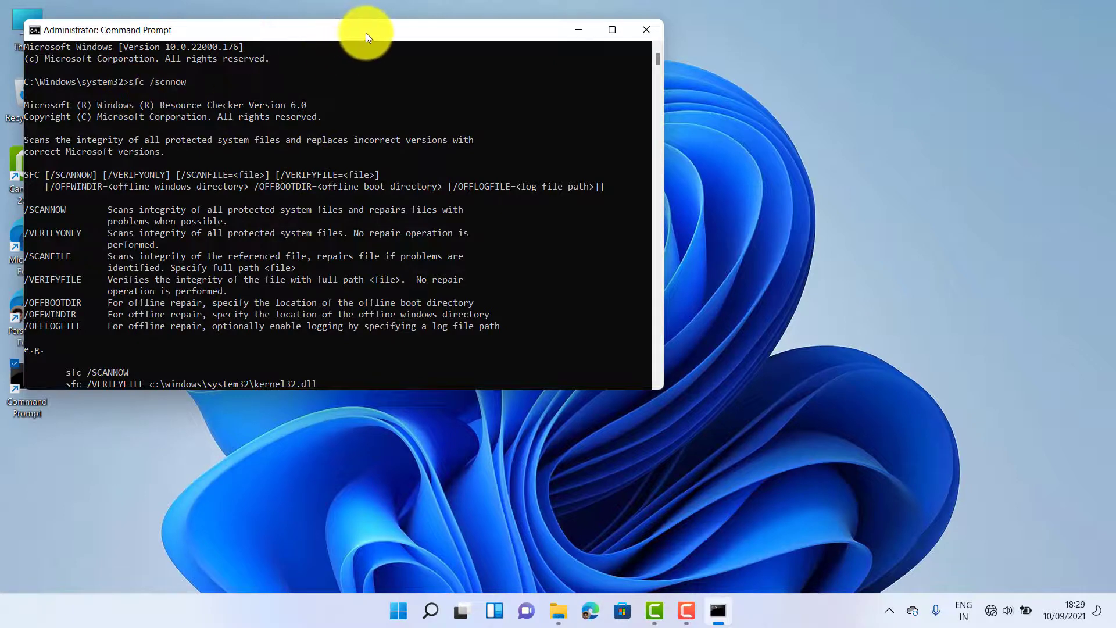
pyautogui.moveTo(365, 32); pyautogui.dragTo(482, 71)
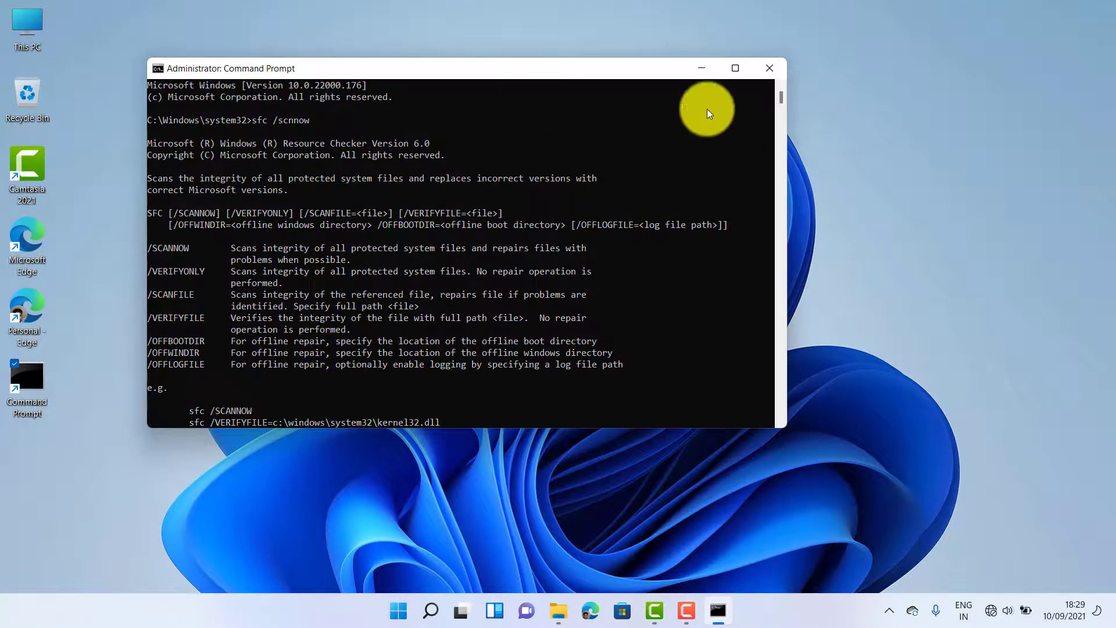
pyautogui.click(698, 67)
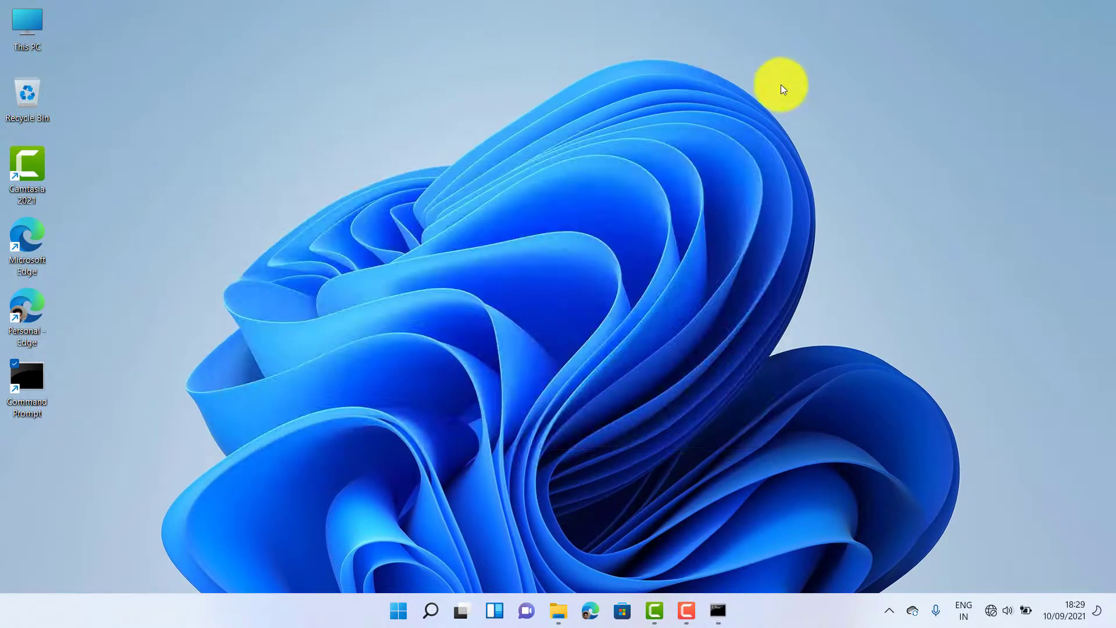